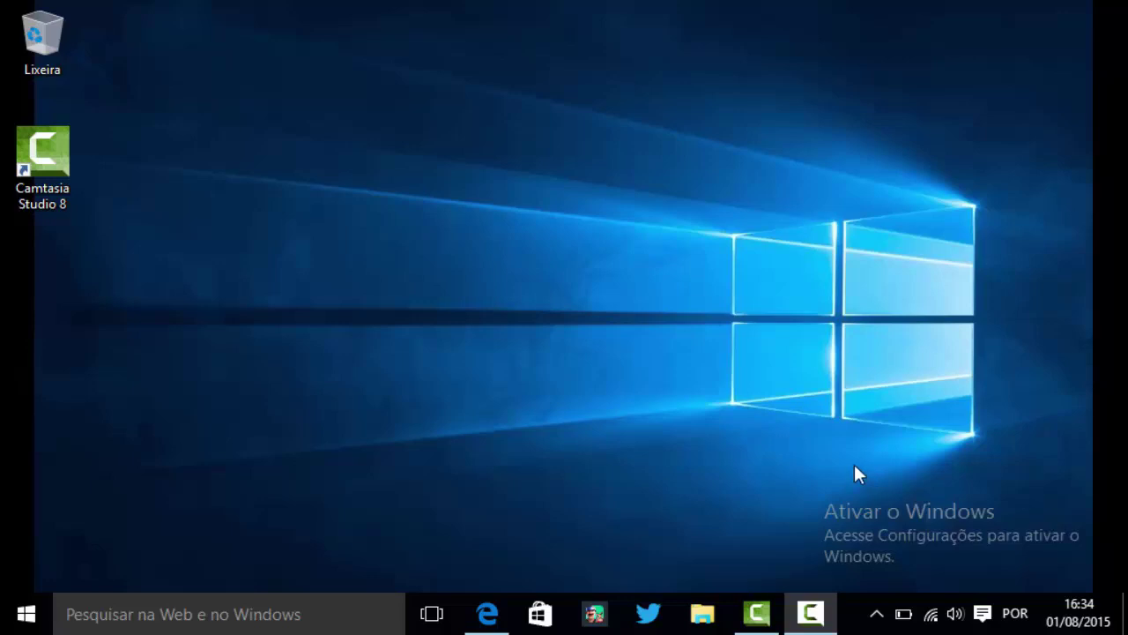
Switch to Microsoft Edge, close the "Thank You for Installing" tab and dismiss the page recovery notification.
click(487, 611)
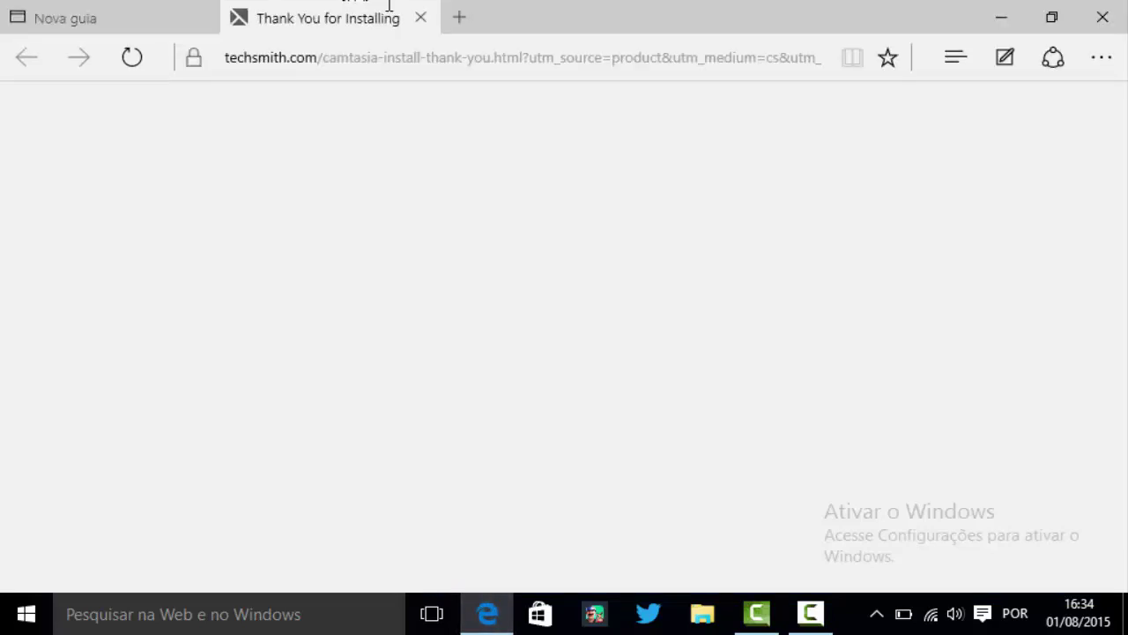
click(420, 18)
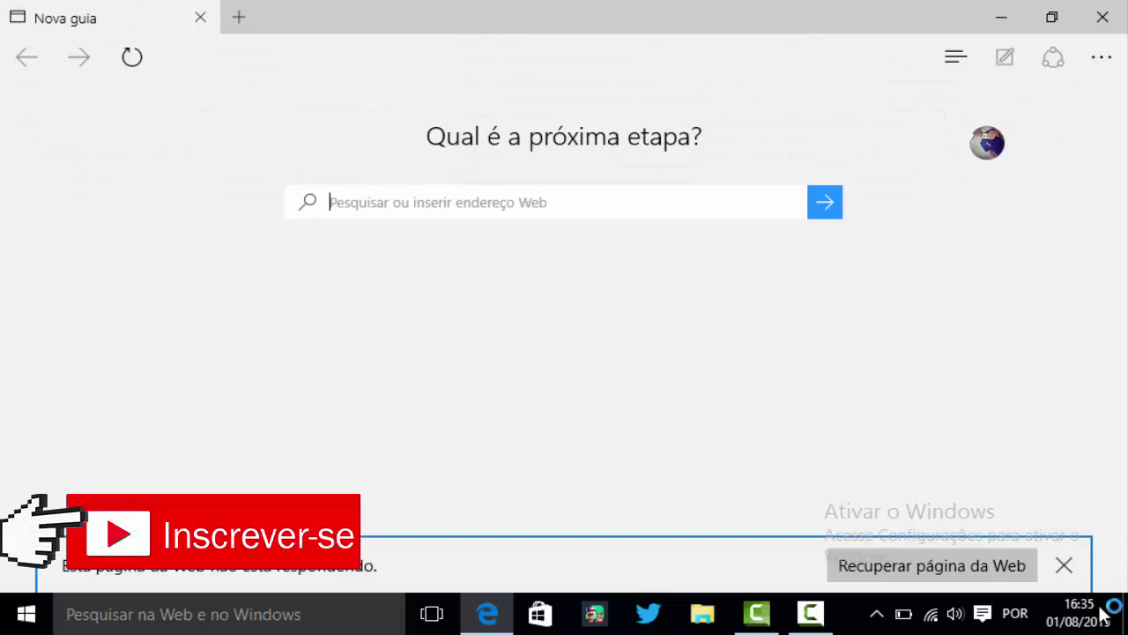
click(1064, 565)
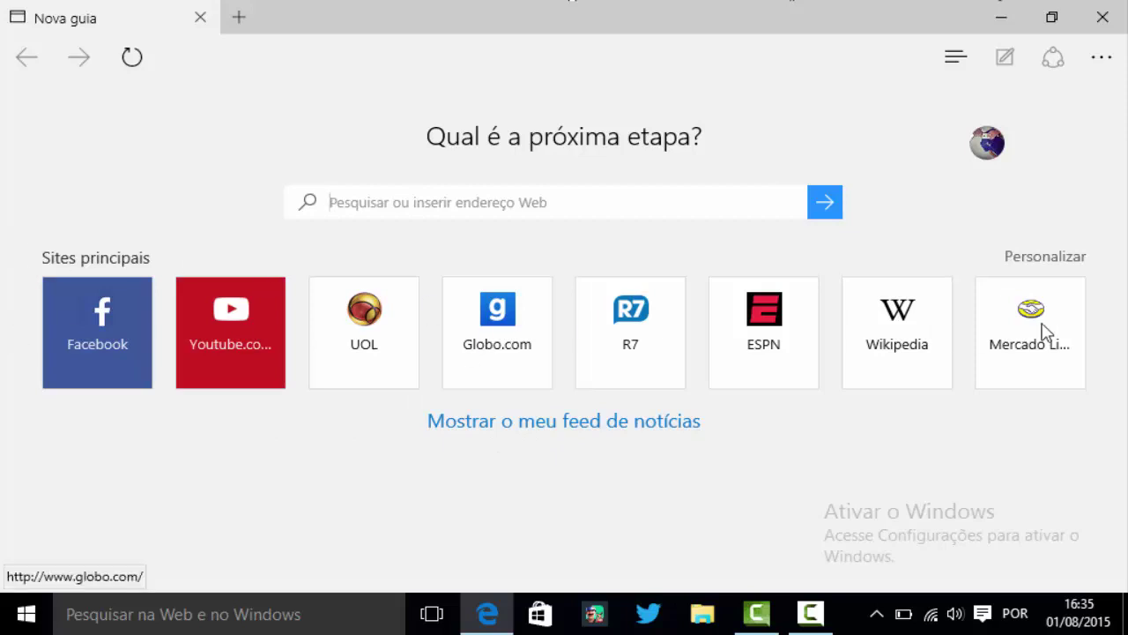
Open the browser's settings (Configurações).
click(1104, 66)
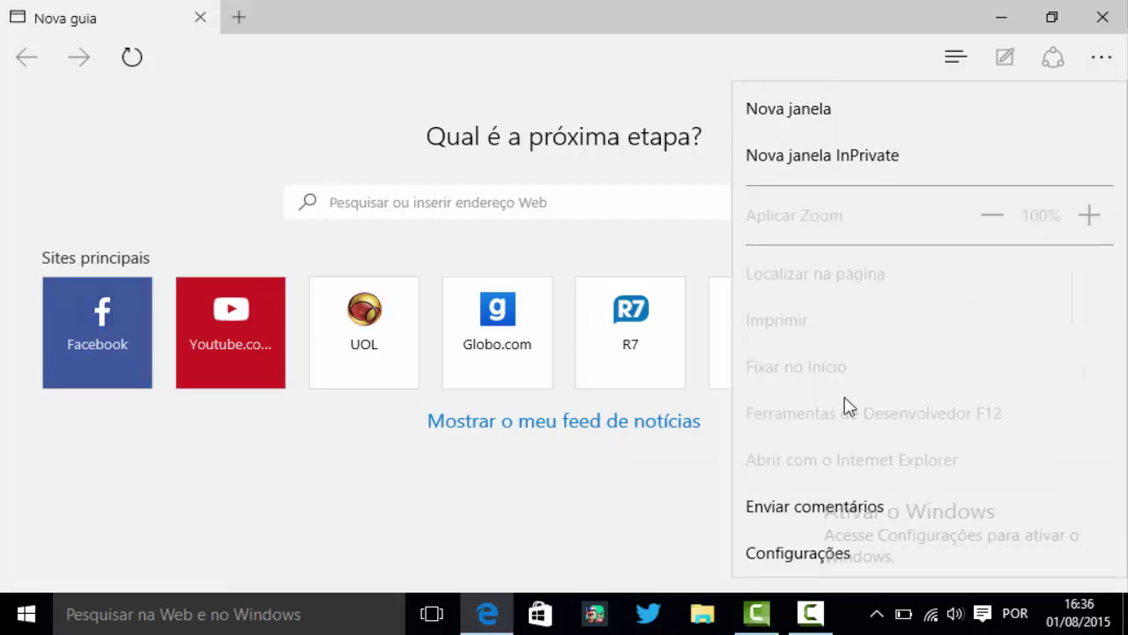
click(544, 247)
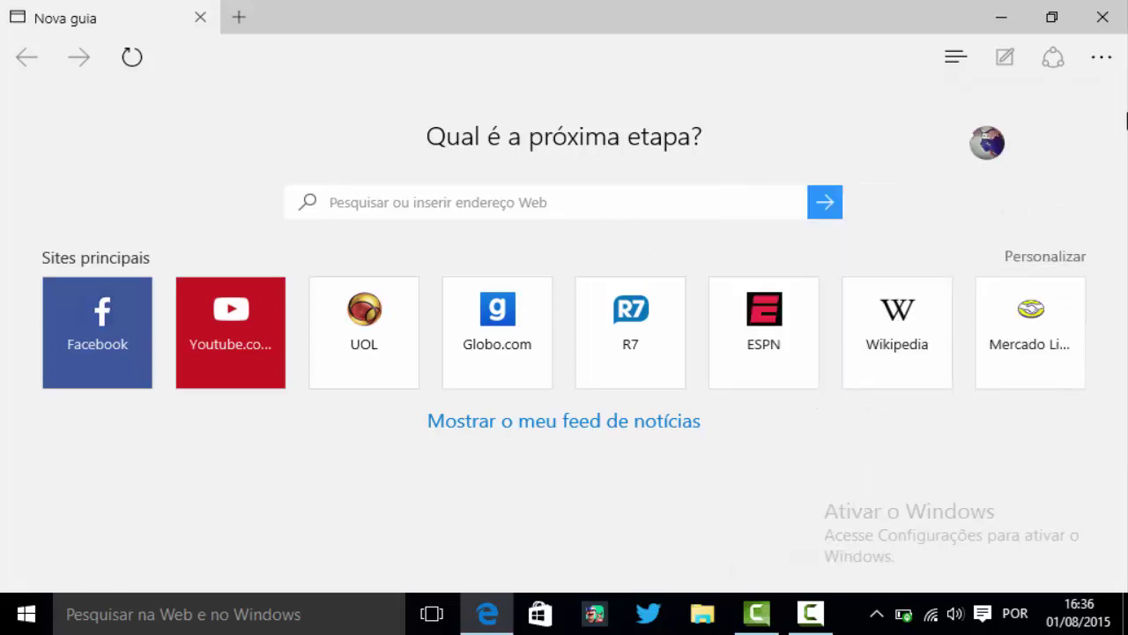
click(1104, 71)
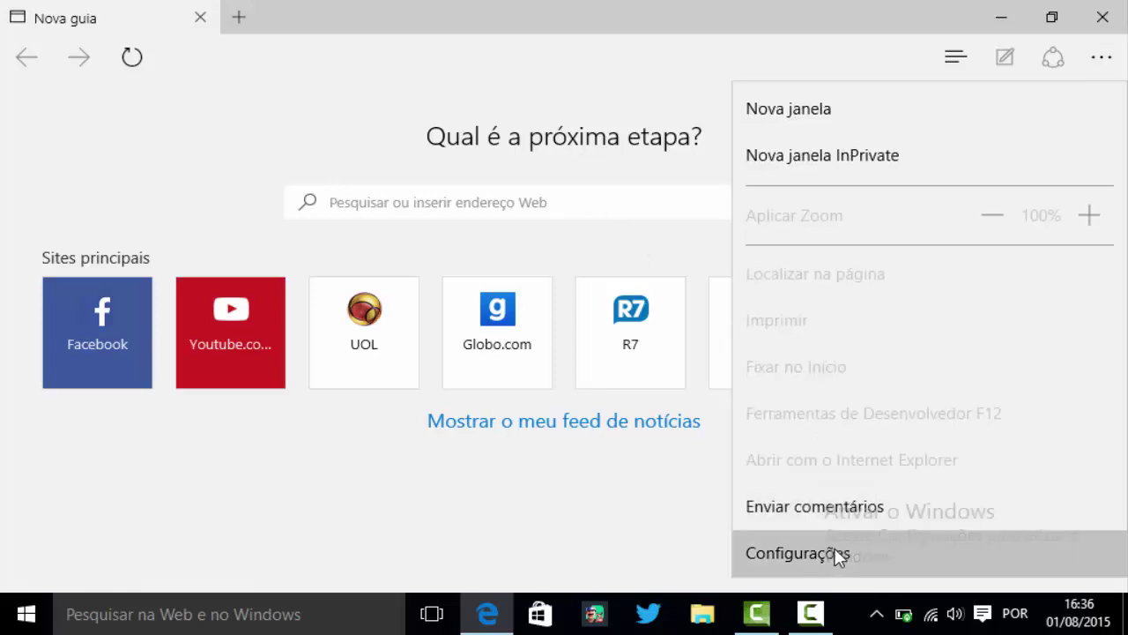
click(836, 553)
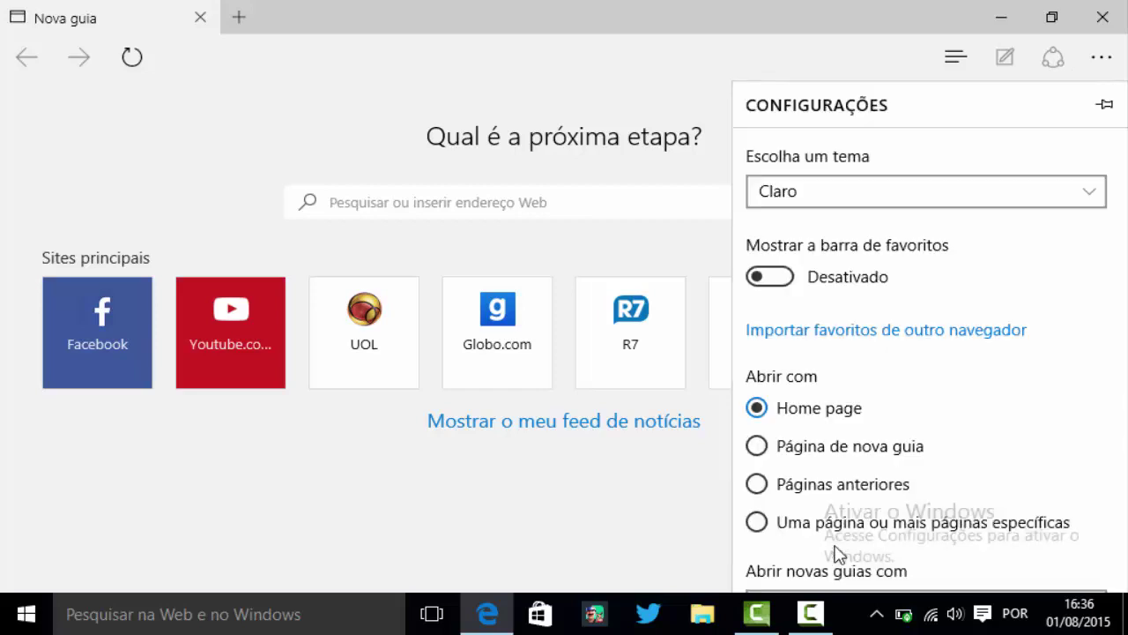
Try the Escuro browser theme and switch back to Claro.
click(866, 203)
click(838, 247)
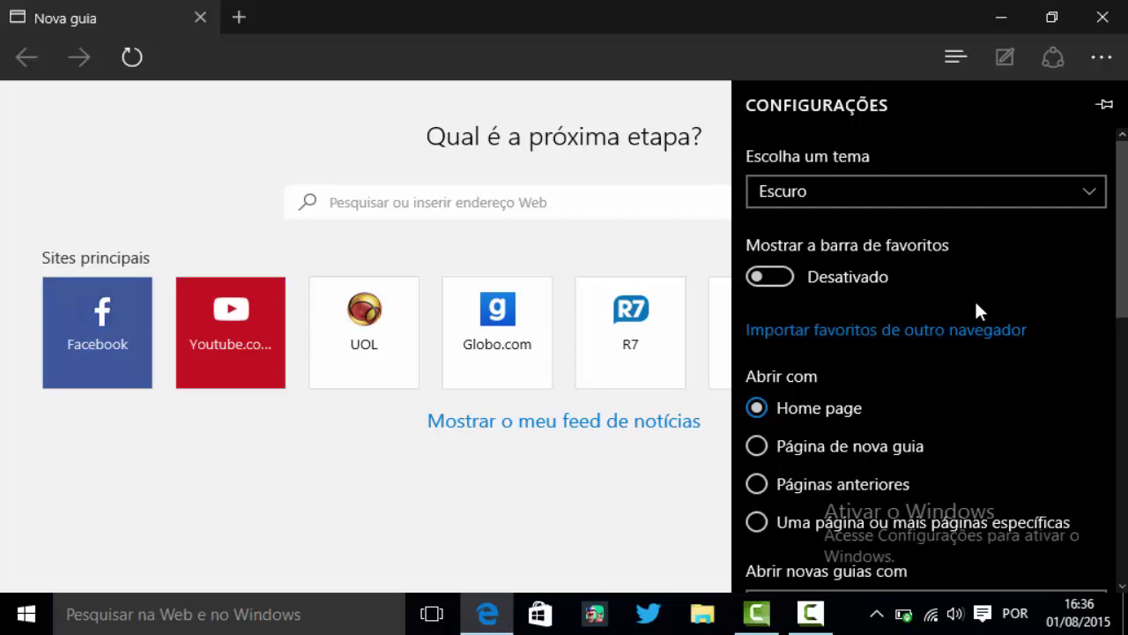
click(851, 202)
click(794, 144)
Enable the favorites bar and view the options for importing favorites from another browser.
click(798, 274)
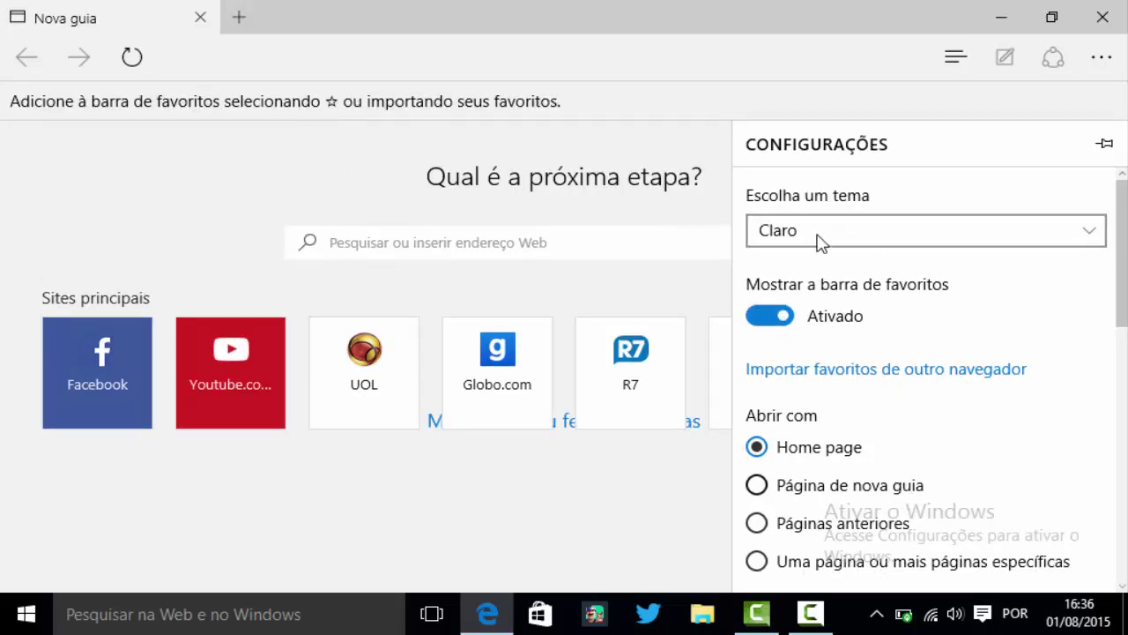
scroll(907, 365, down, 4)
scroll(901, 364, up, 2)
scroll(899, 365, up, 3)
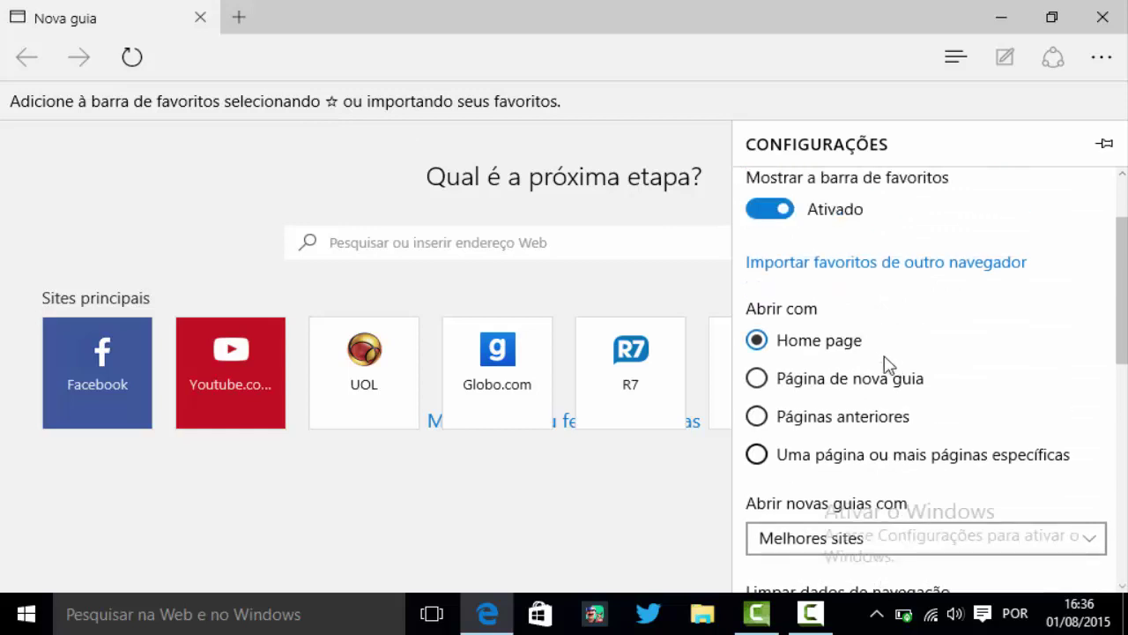
click(793, 309)
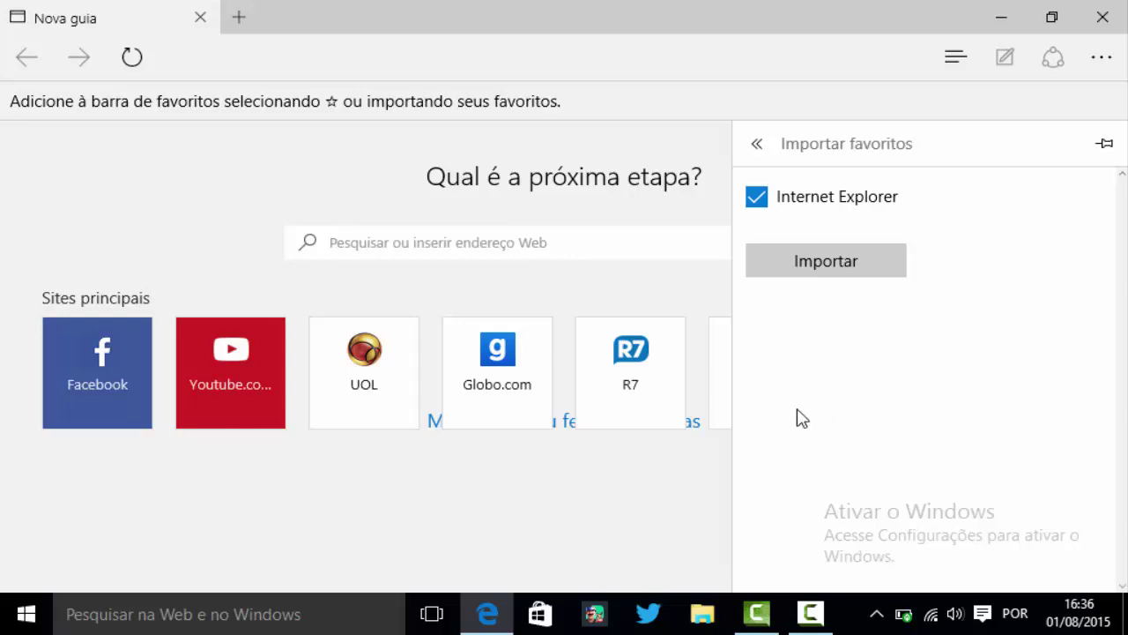
click(757, 147)
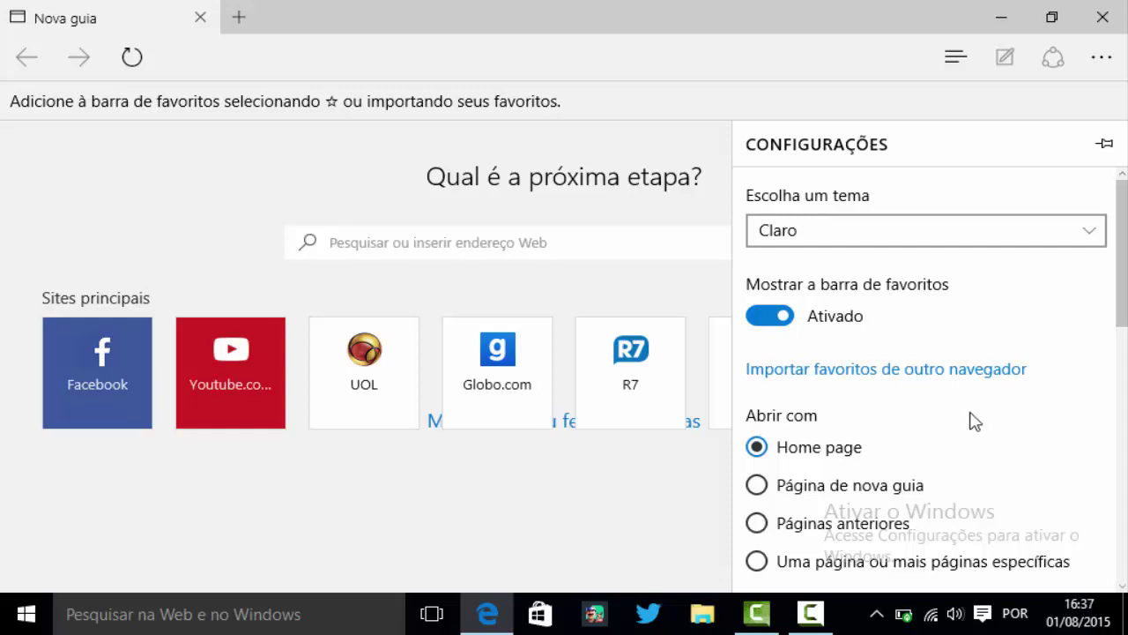
Review the startup, new tab, browsing data and reading settings, keeping Melhores sites for new tabs, and close the settings.
scroll(854, 488, down, 3)
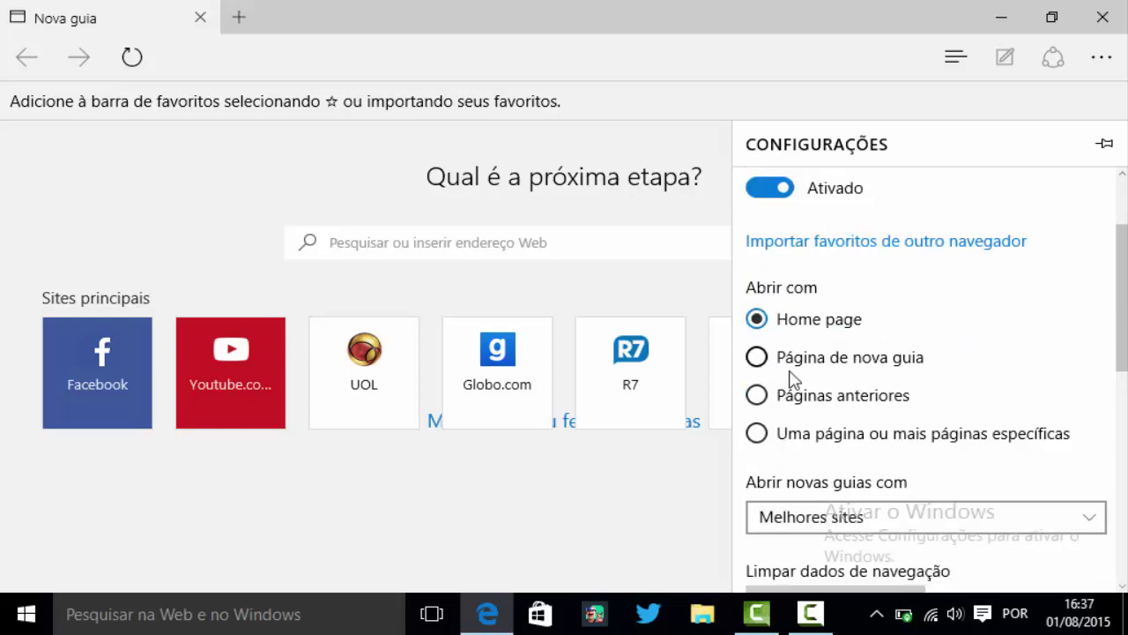
scroll(1004, 365, down, 3)
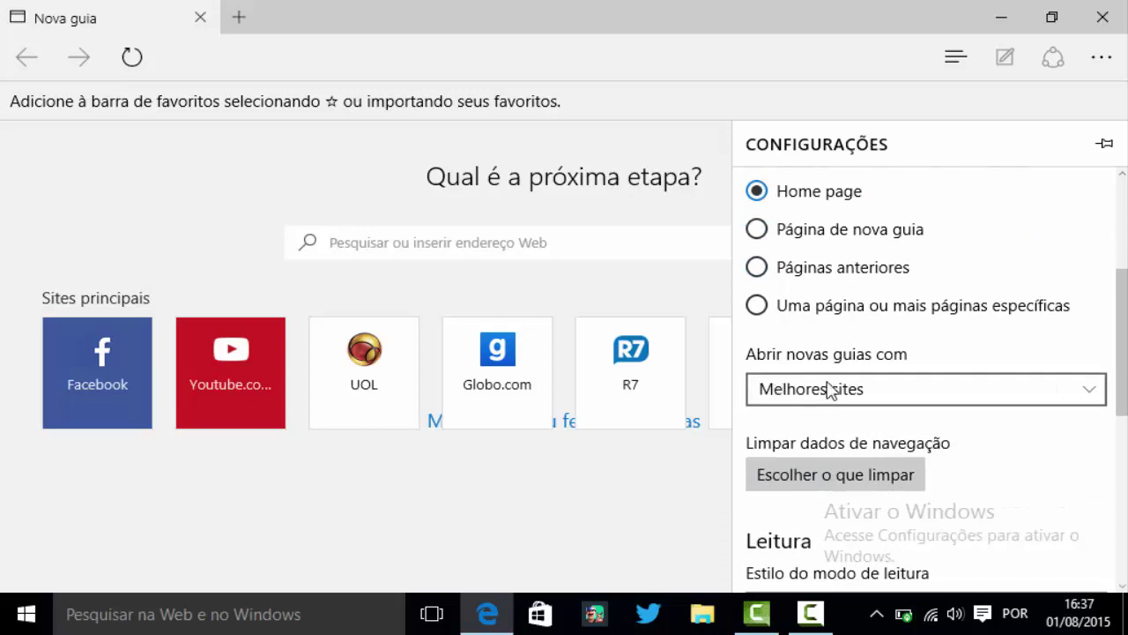
click(903, 403)
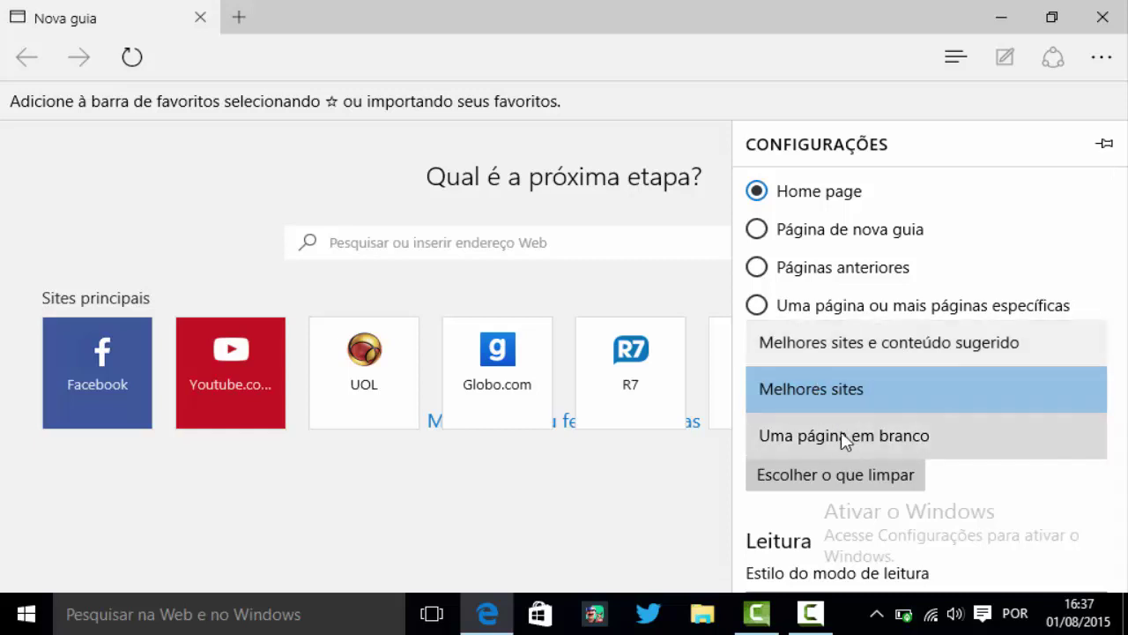
click(815, 392)
scroll(1121, 429, down, 3)
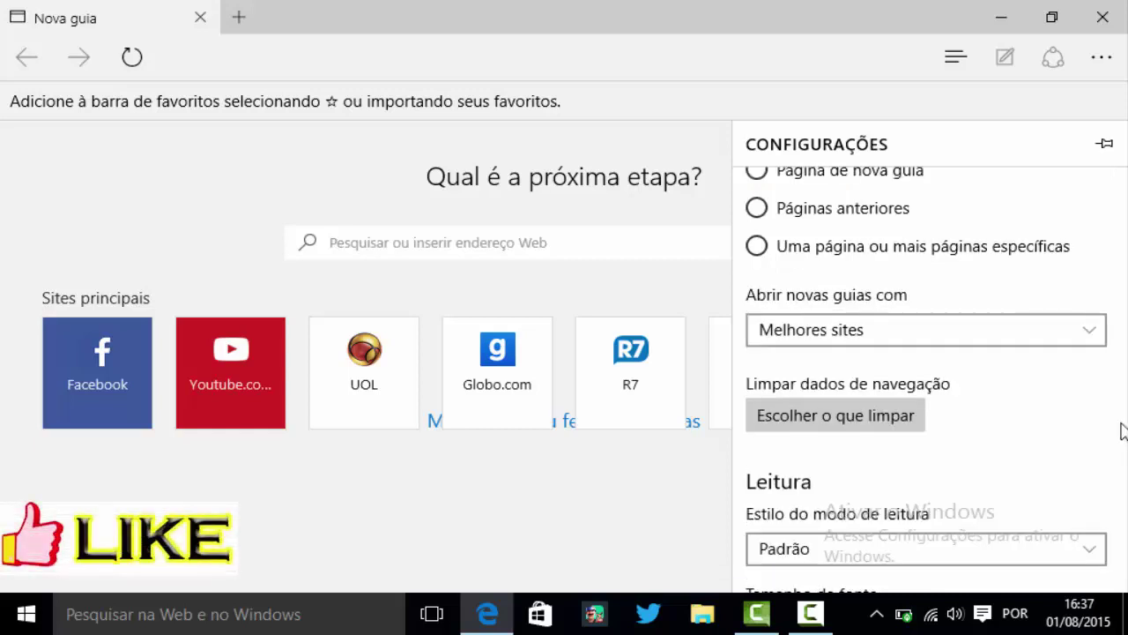
scroll(1010, 408, up, 3)
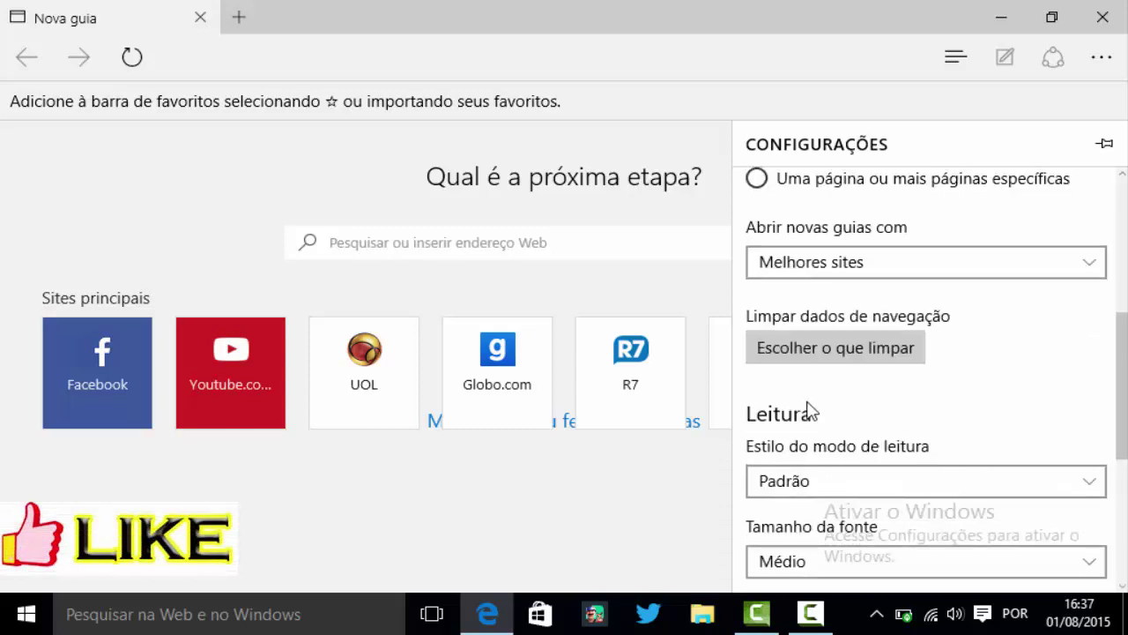
scroll(1027, 397, down, 3)
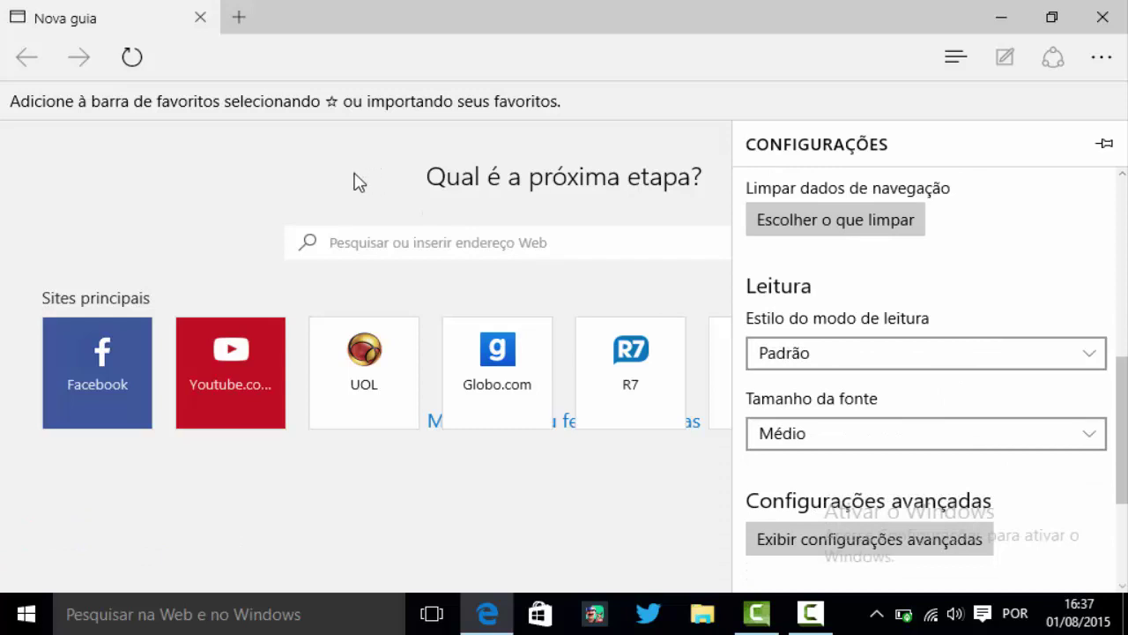
click(394, 58)
click(633, 247)
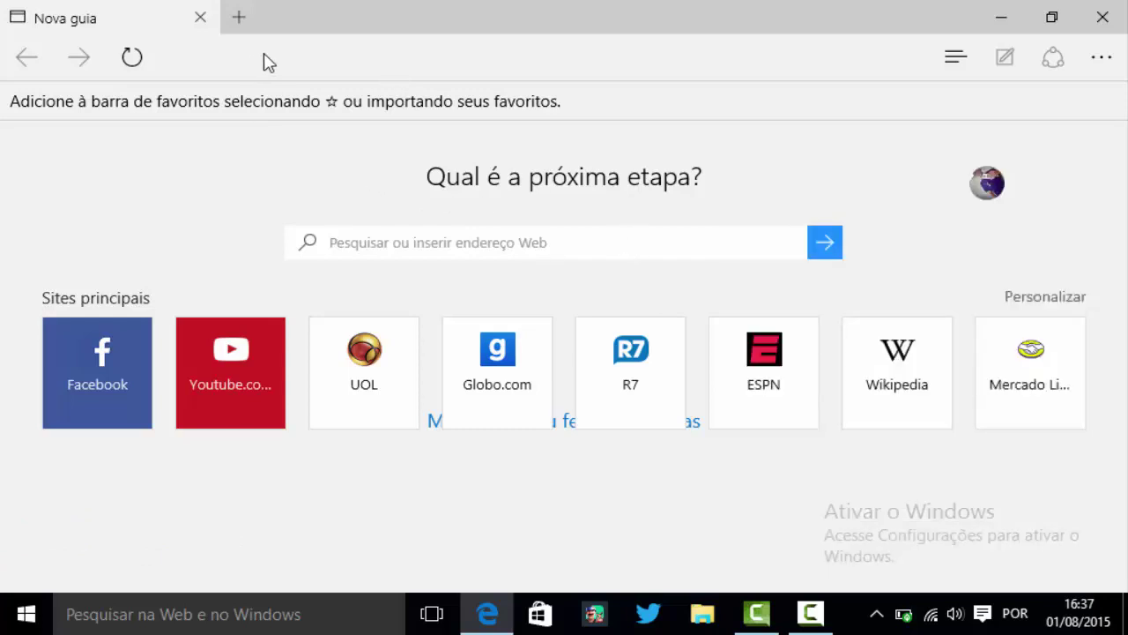
Reopen the browser settings, look over the Abrir com startup options and close them.
click(1101, 58)
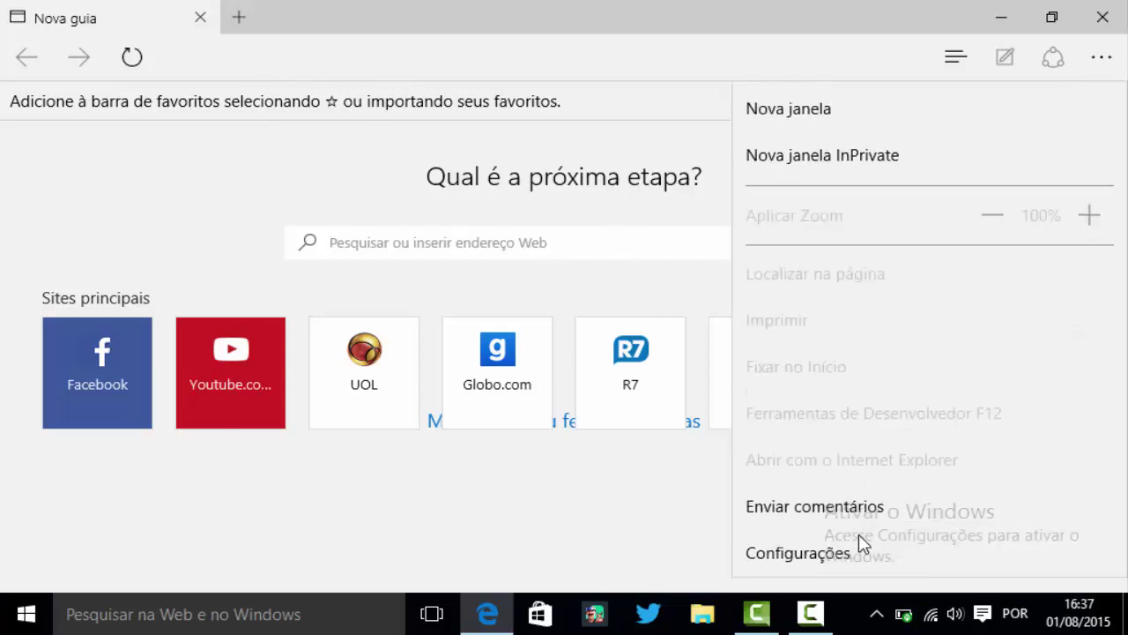
click(859, 546)
scroll(907, 415, down, 3)
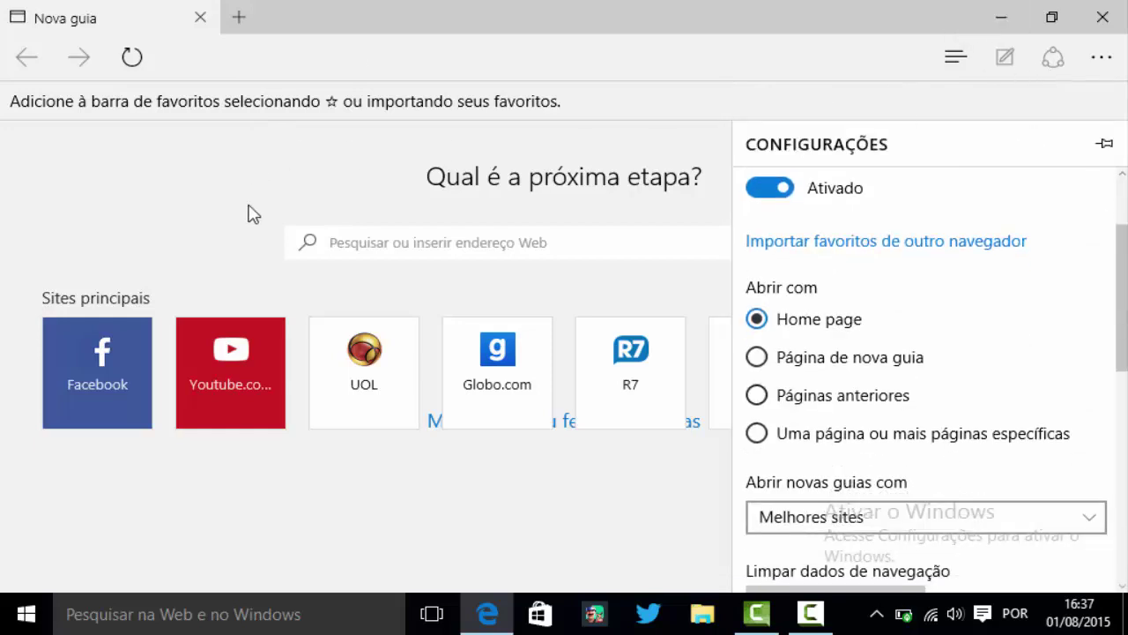
click(342, 53)
Open the website meusmartphonelumia.com from the new tab page.
click(424, 248)
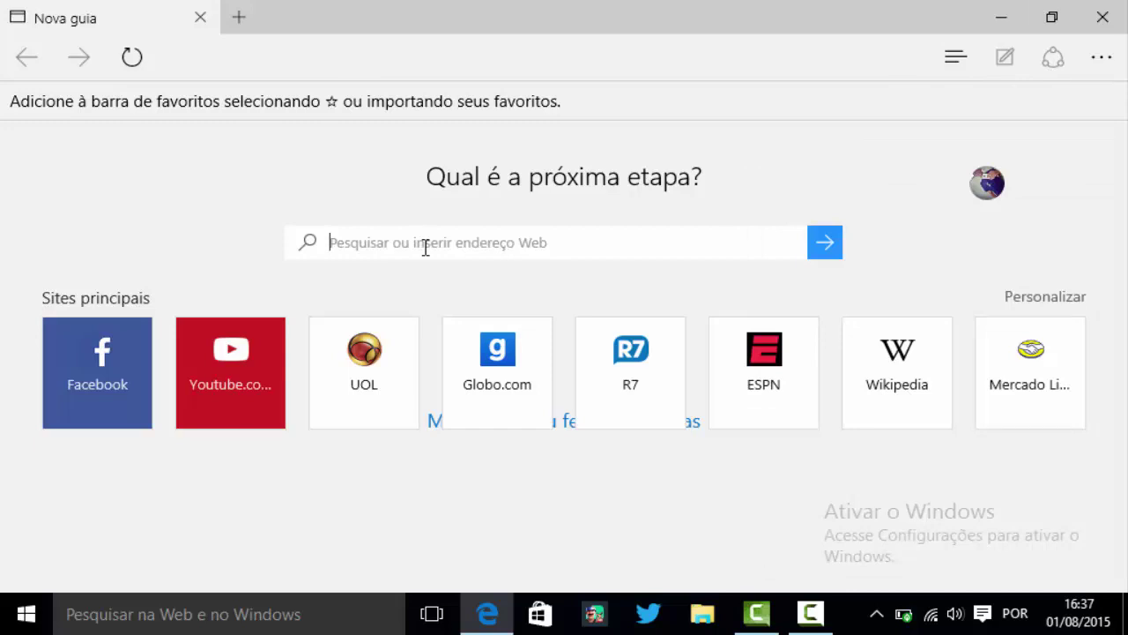
text(Meusmartphonelumia.com/)
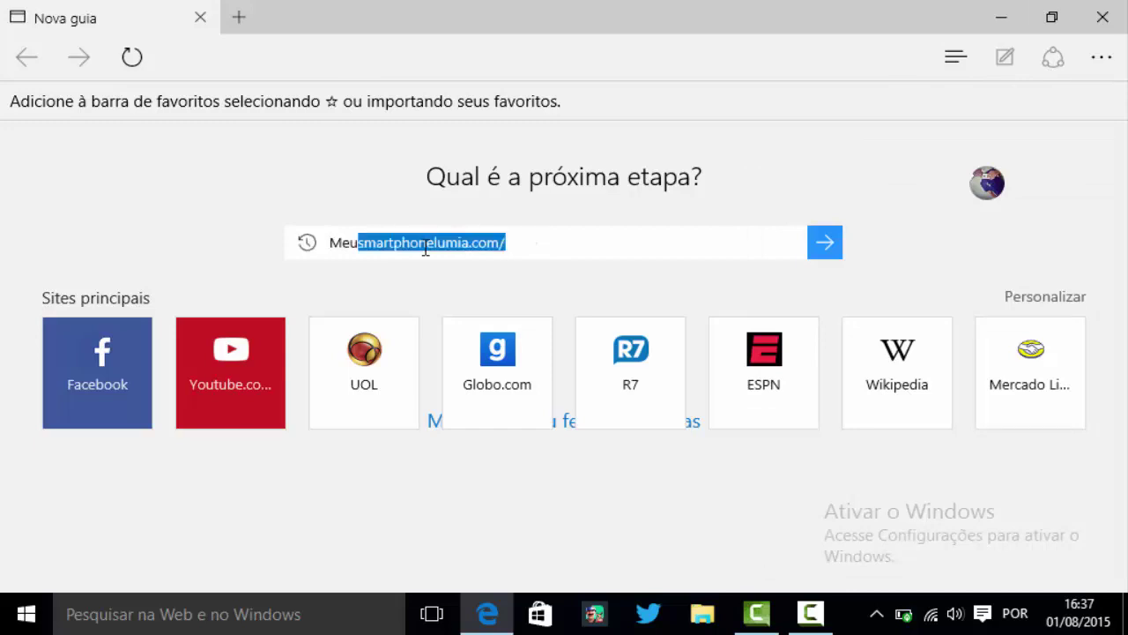
key(Return)
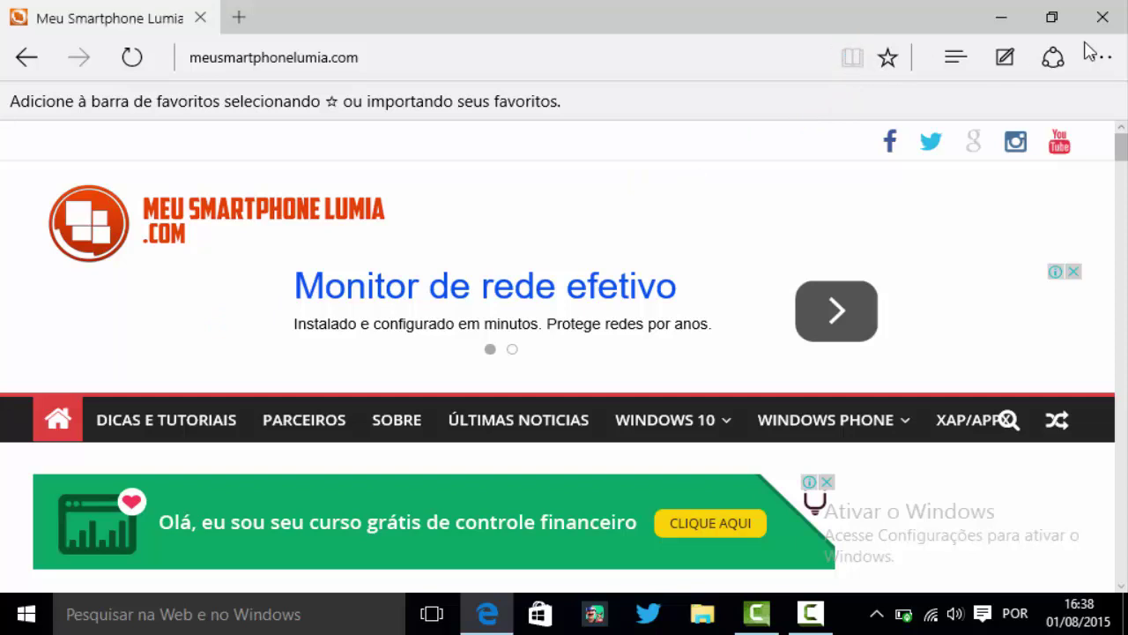
Look down the website's home page and display the browser commands available for it.
scroll(1097, 69, down, 3)
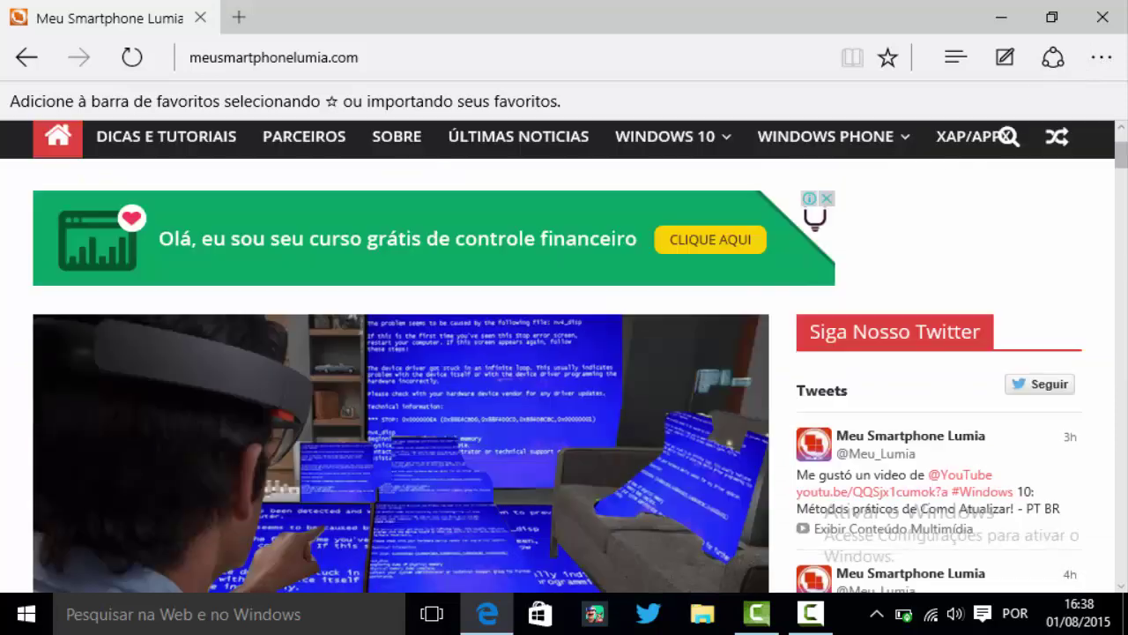
click(1100, 58)
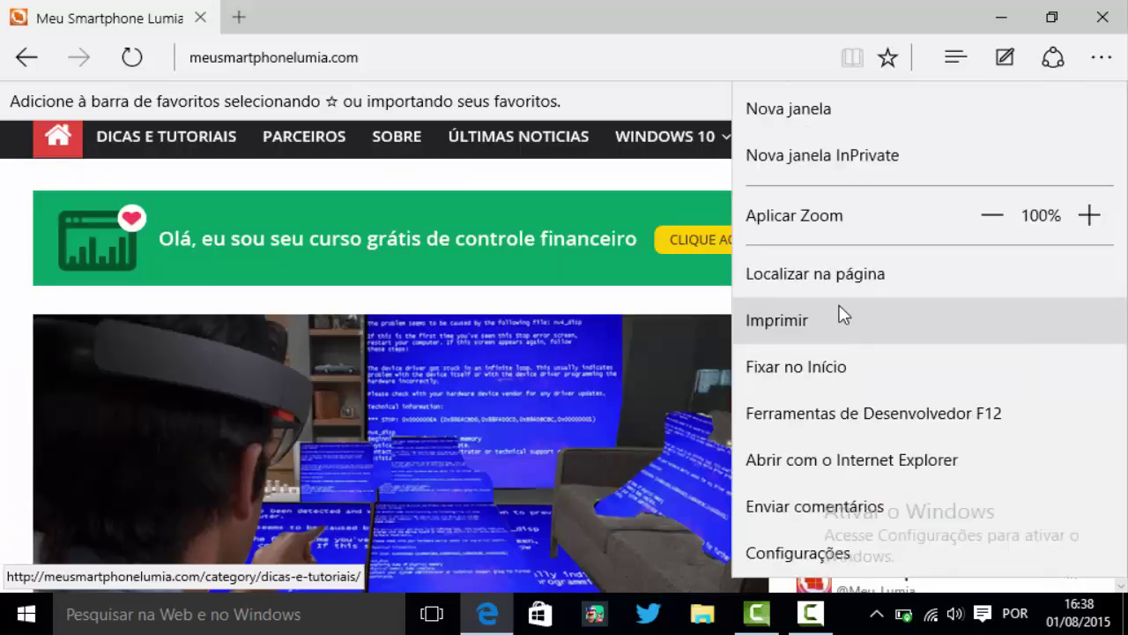